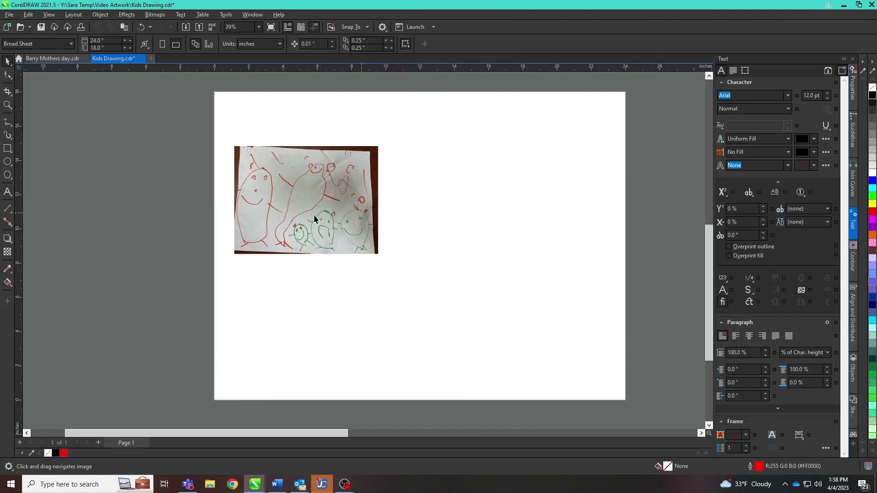
Step: Select the child's drawing photo and start a Detailed Logo outline trace of it
scroll(315, 218, "up", 2)
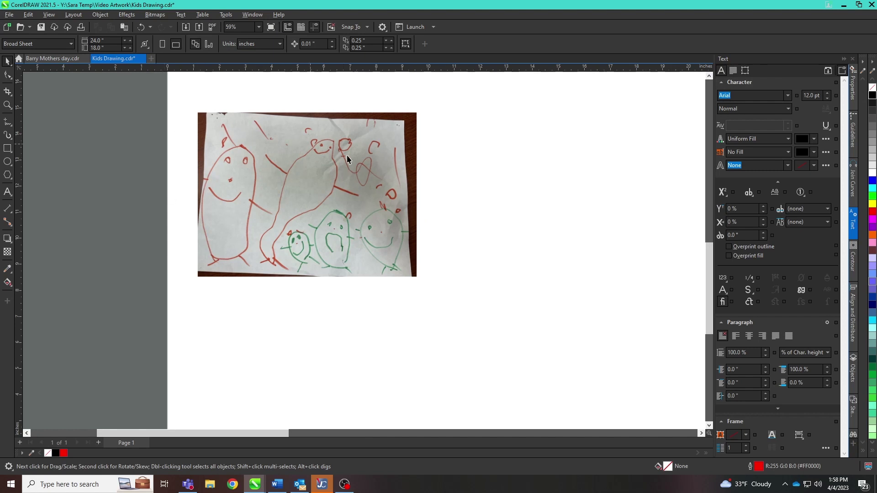
left_click(400, 174)
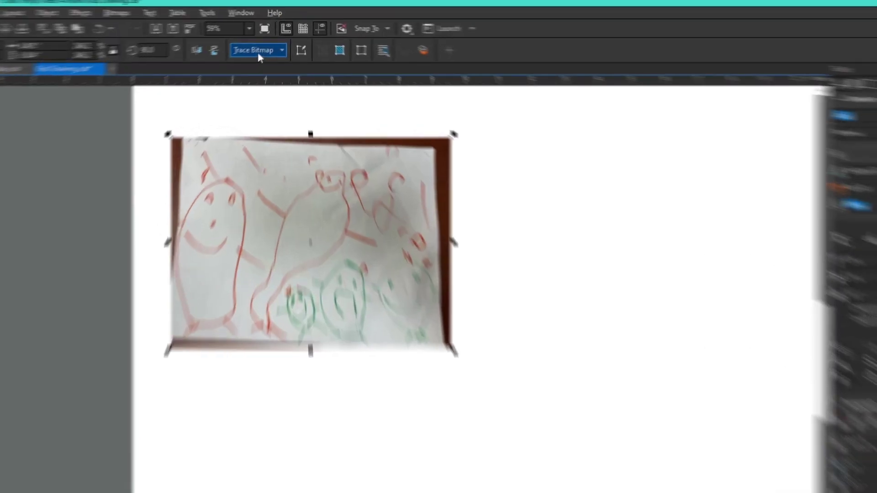
left_click(264, 45)
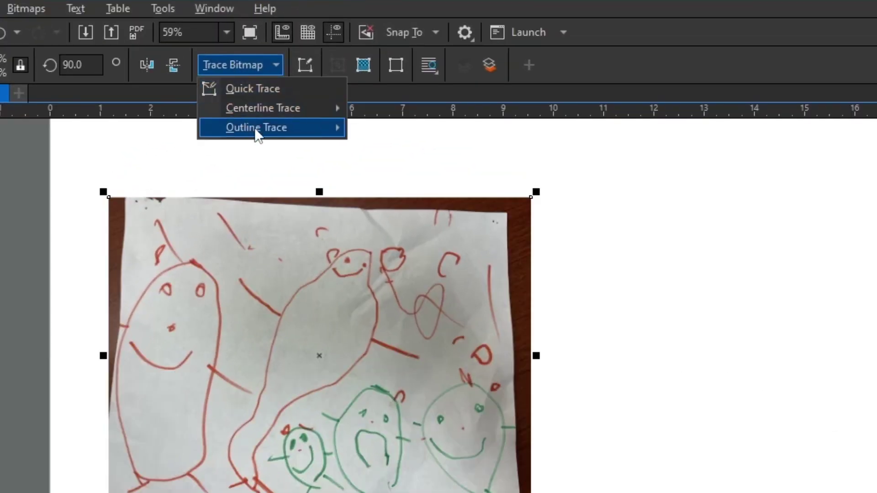
mouse_move(249, 127)
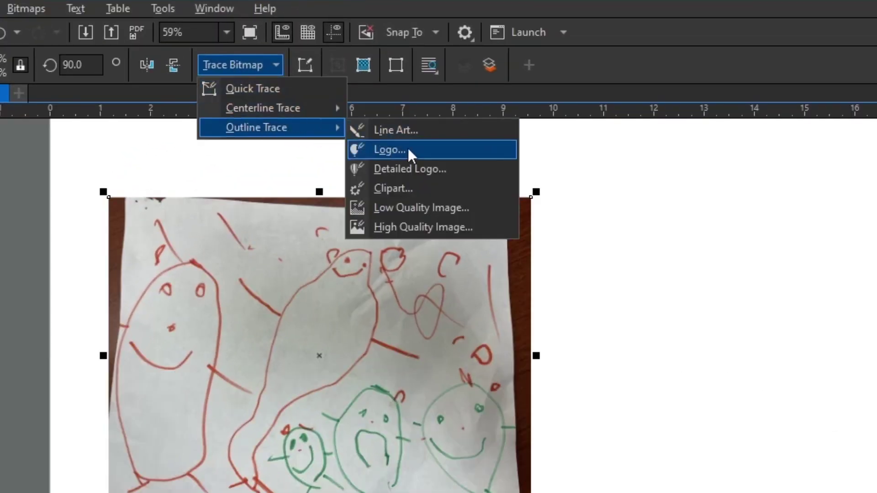
left_click(449, 169)
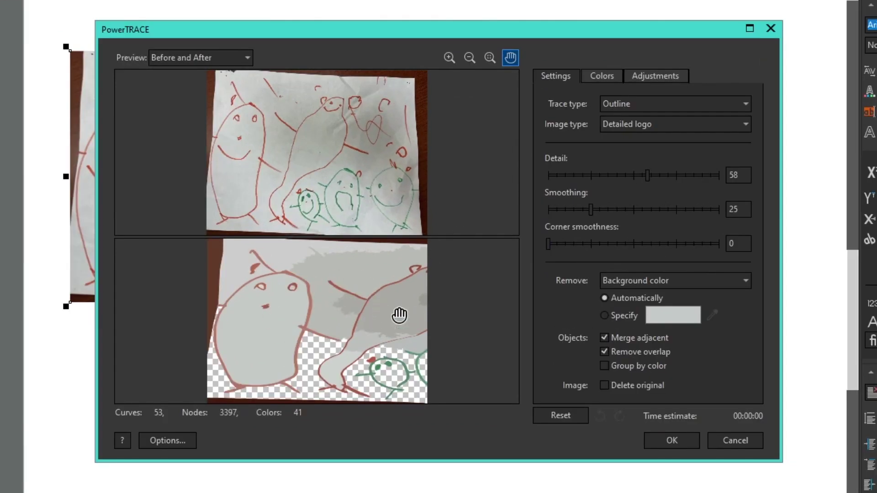
Step: Set the PowerTRACE image type to Line art and the Detail slider to 89
left_click(671, 175)
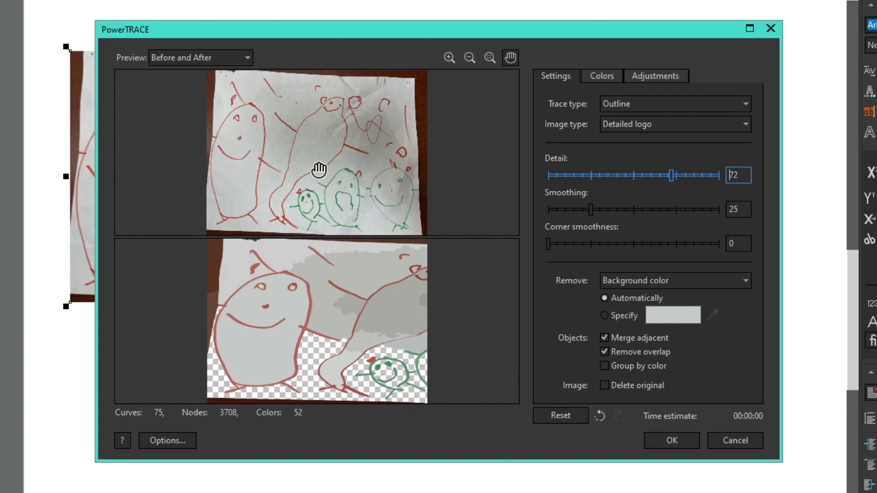
left_click(701, 175)
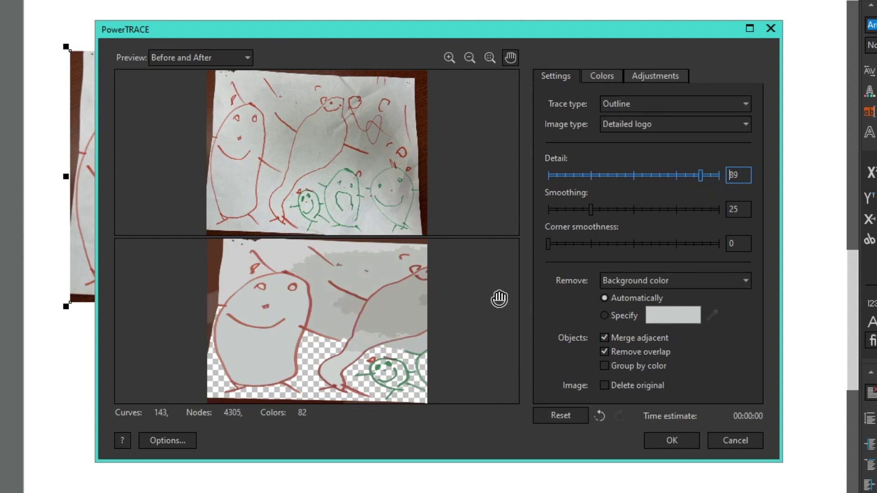
left_click(634, 122)
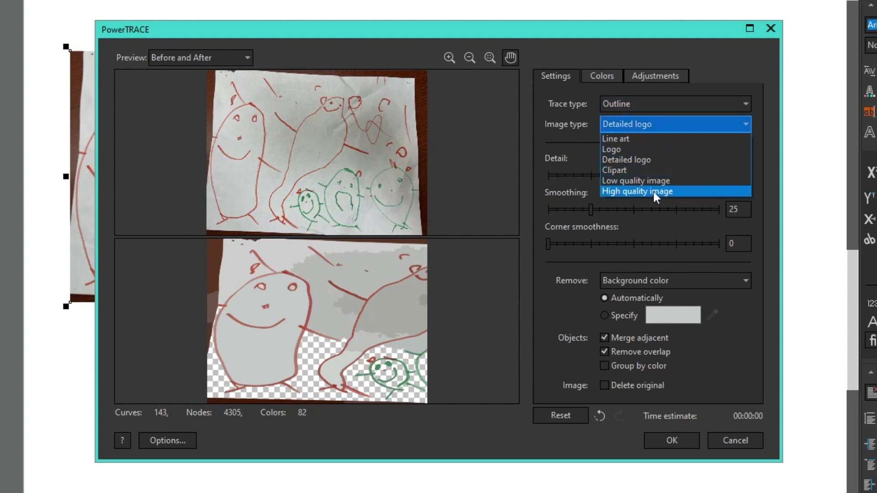
left_click(643, 138)
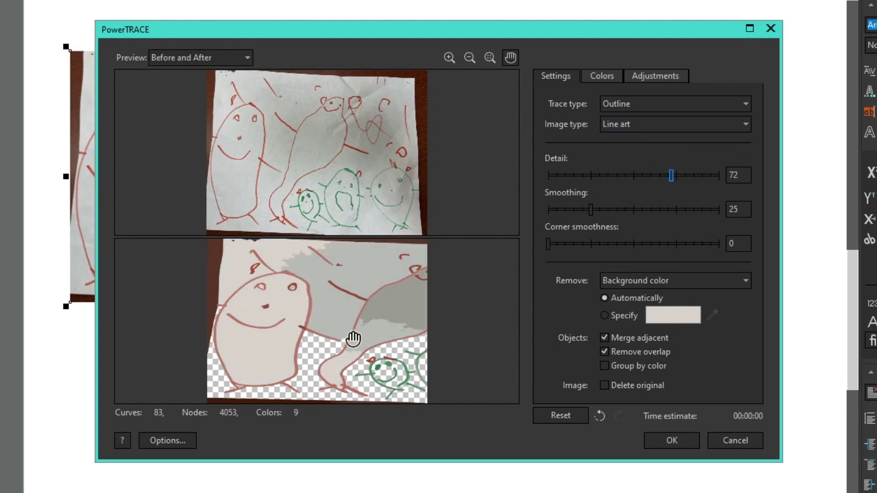
left_click(699, 174)
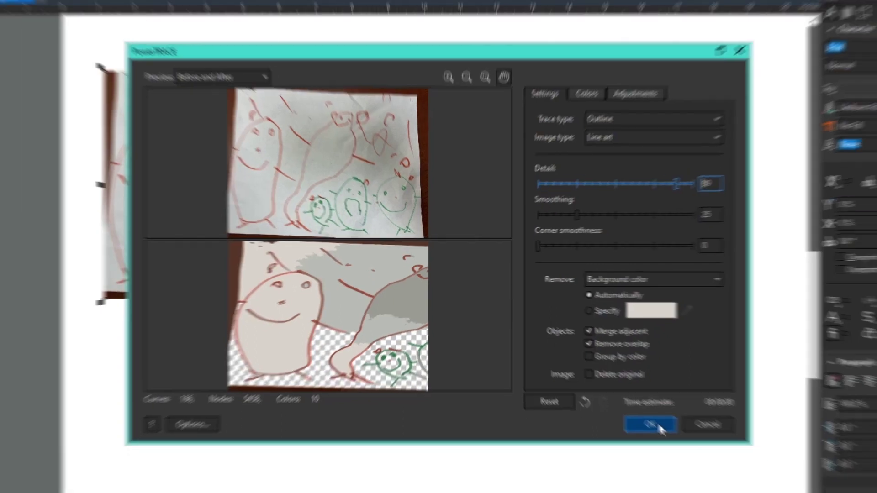
Step: Accept the trace and move the traced drawing to the right of the photo
left_click(683, 445)
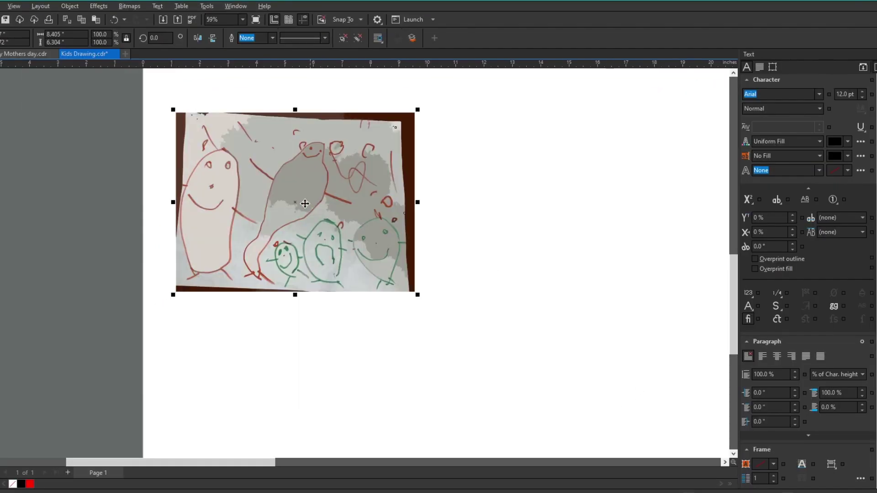
left_click_drag(322, 201, 587, 197)
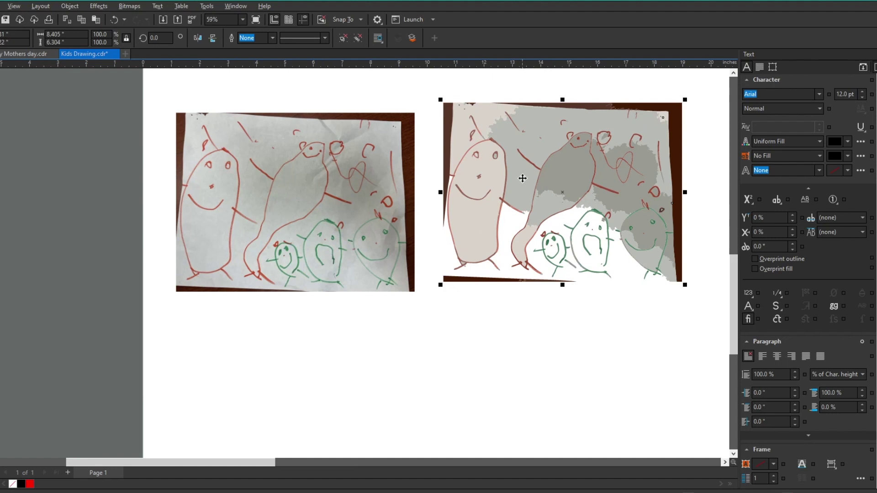
scroll(530, 171, "up", 3)
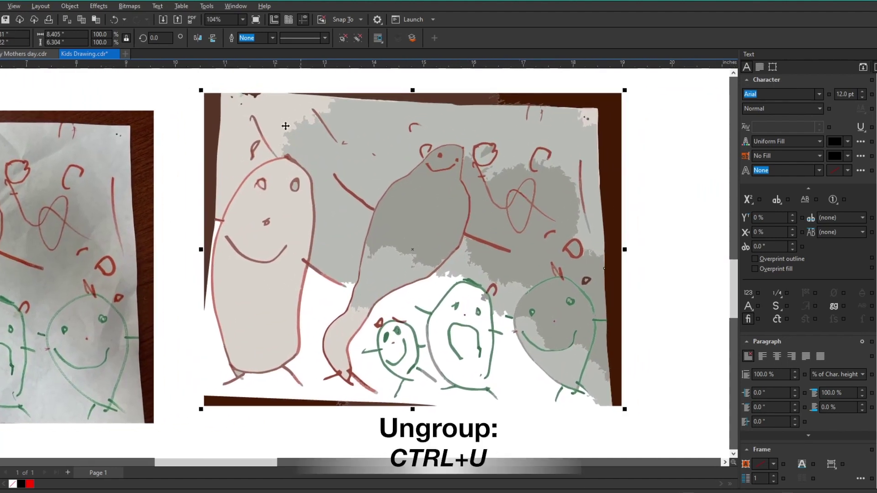
Step: Ungroup the trace and delete its grey background and dark brown border shapes
key("ctrl+u")
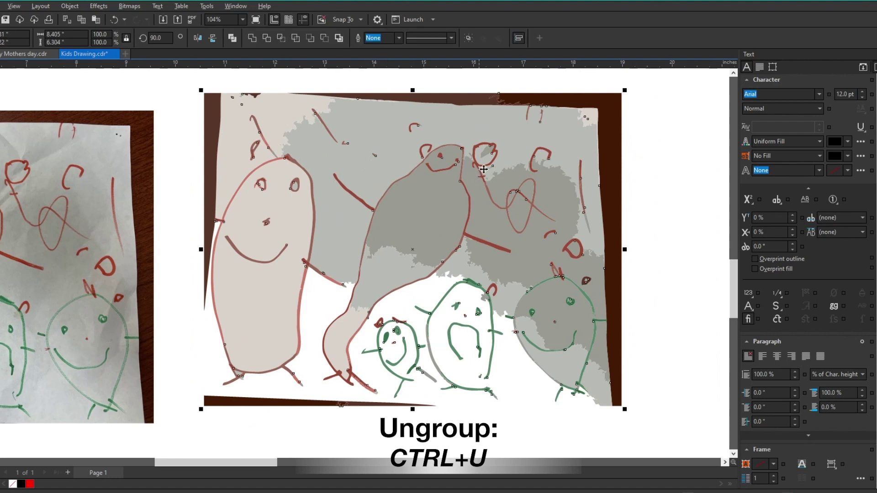
left_click(633, 155)
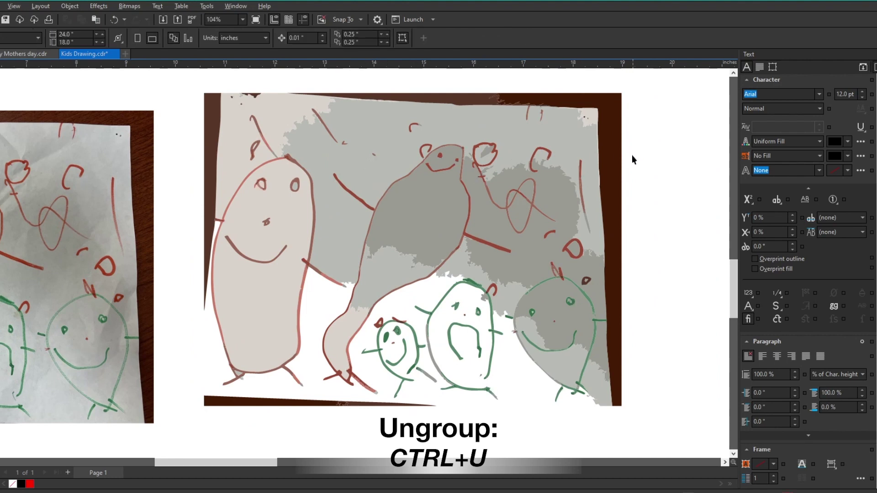
left_click(373, 125)
key("Delete")
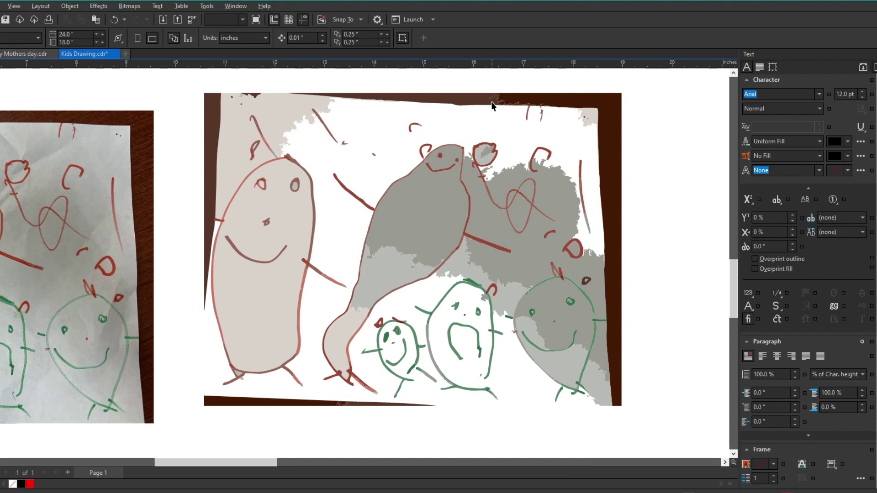
left_click(554, 95)
key("Delete")
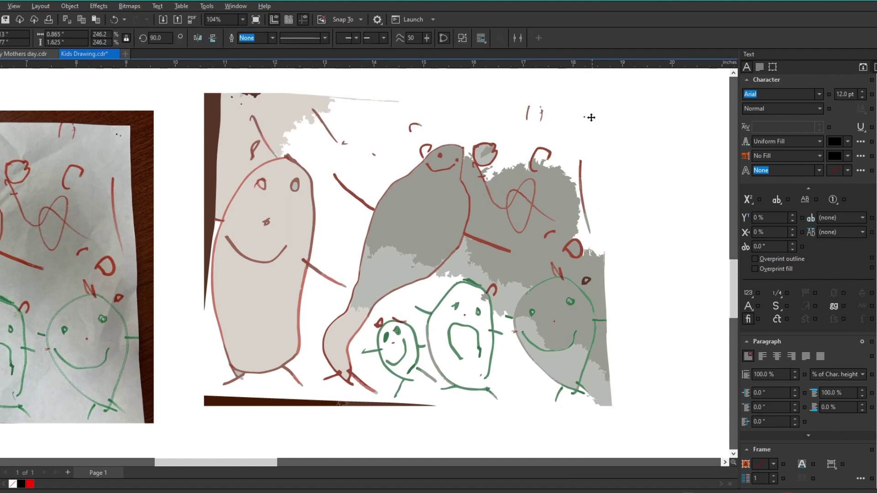
Step: Delete the middle figure's dark grey fill and the left figure's pale fill
left_click(456, 210)
key("Delete")
left_click(262, 274)
key("Delete")
scroll(256, 169, "up", 3)
scroll(434, 291, "down", 1)
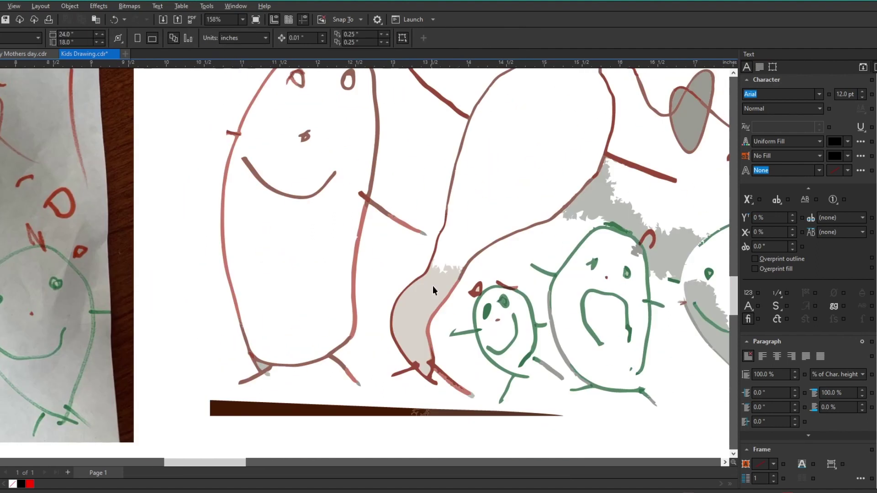
scroll(434, 290, "down", 1)
scroll(322, 184, "up", 4)
scroll(251, 297, "down", 2)
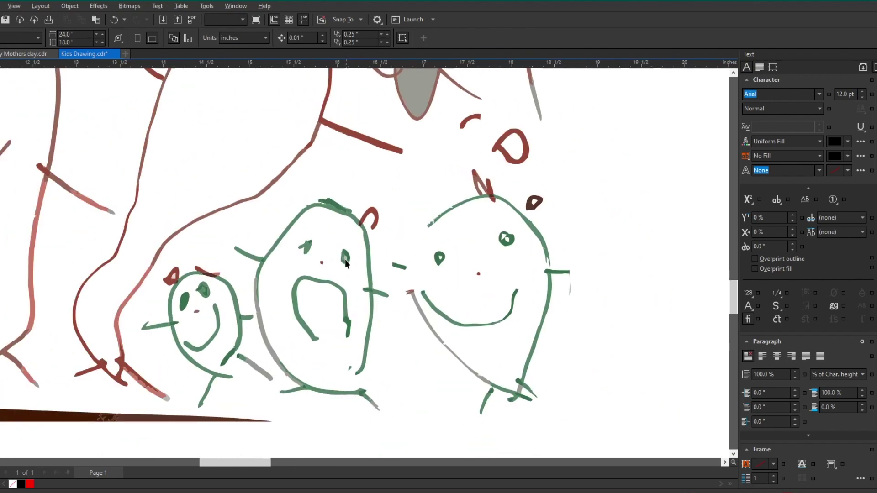
scroll(344, 260, "down", 4)
scroll(271, 344, "up", 3)
scroll(263, 181, "down", 3)
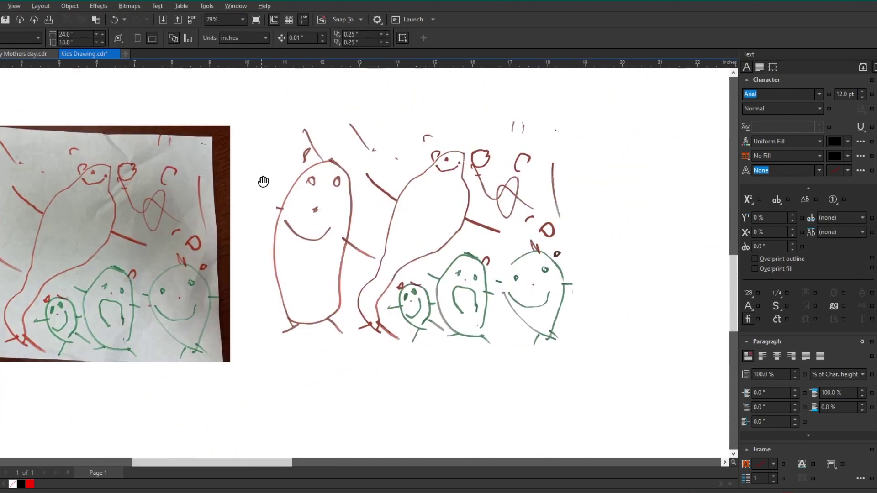
mouse_move(263, 181)
left_mouse_down()
mouse_move(279, 176)
mouse_move(374, 196)
left_mouse_up()
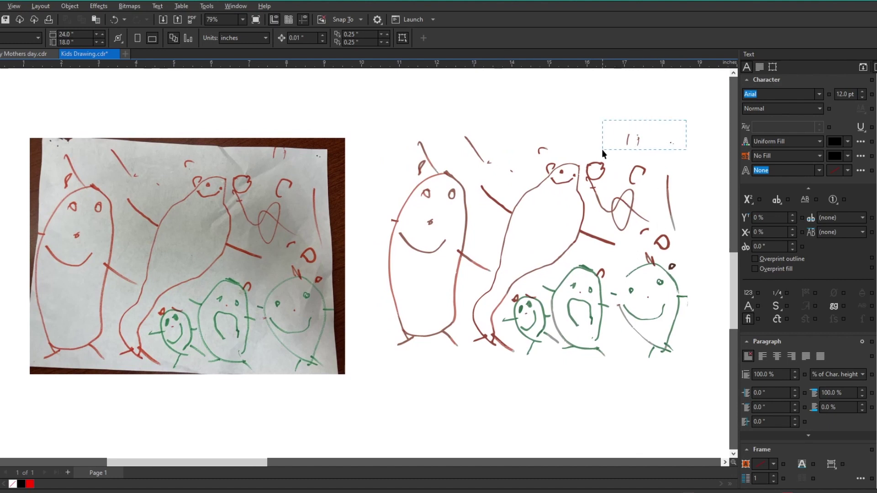
Step: Turn every stroke of the traced drawing black
left_click_drag(601, 150, 601, 149)
left_click_drag(369, 121, 717, 376)
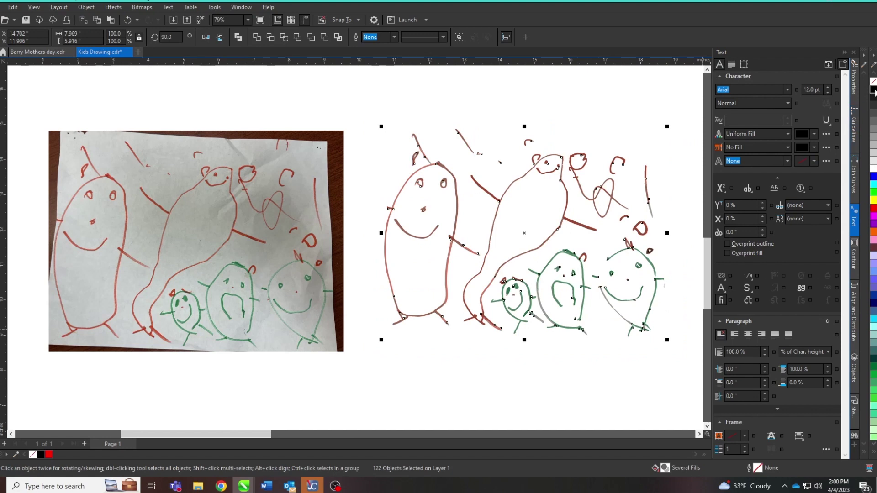
left_click(873, 90)
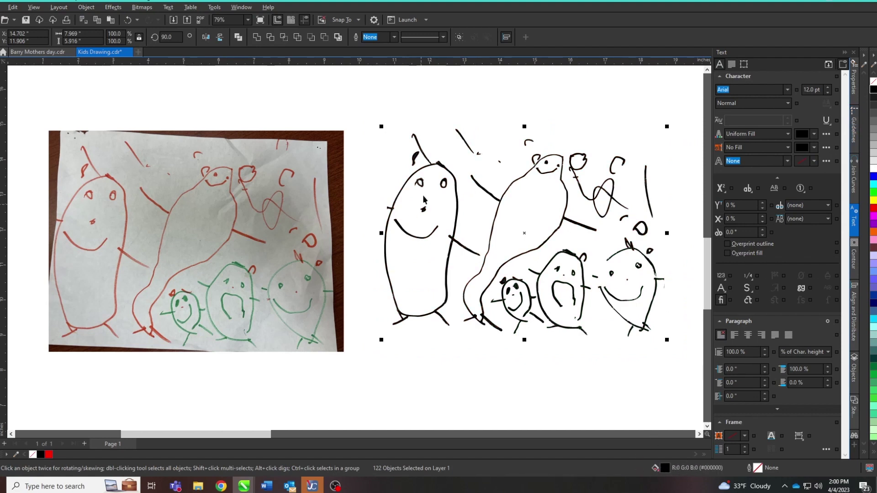
key("Escape")
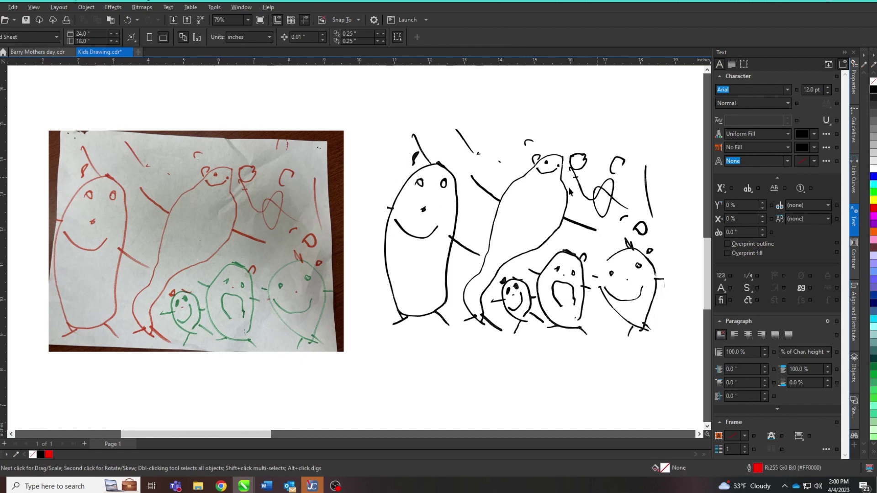
Step: Delete the solid ear and eye fill blobs on the small figure
scroll(528, 247, "up", 8)
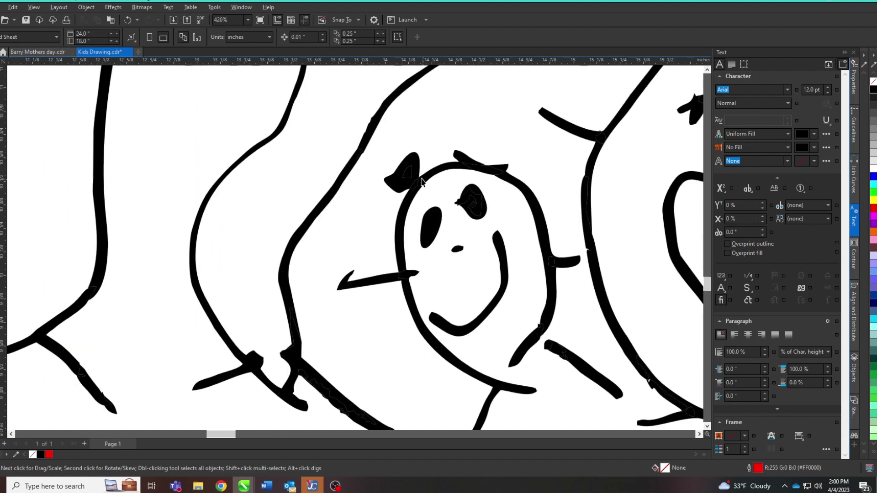
left_click(408, 176)
key("Delete")
left_click(433, 231)
left_click(475, 209)
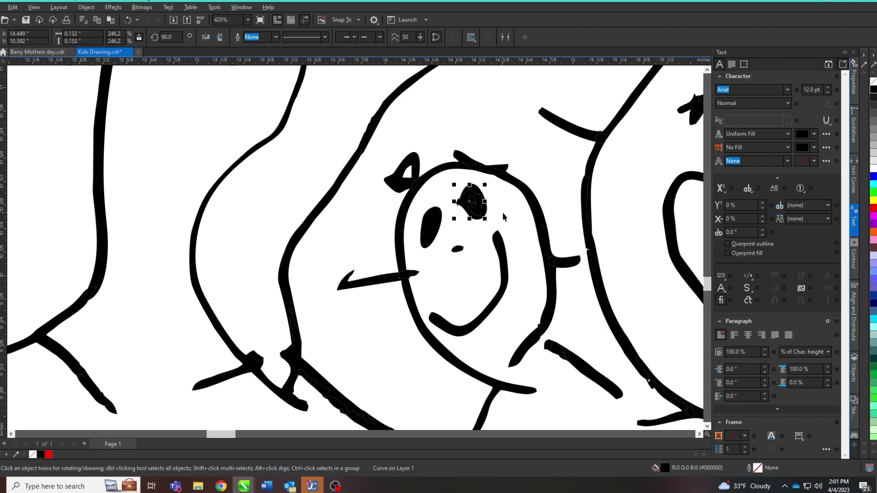
key("Delete")
scroll(529, 175, "down", 10)
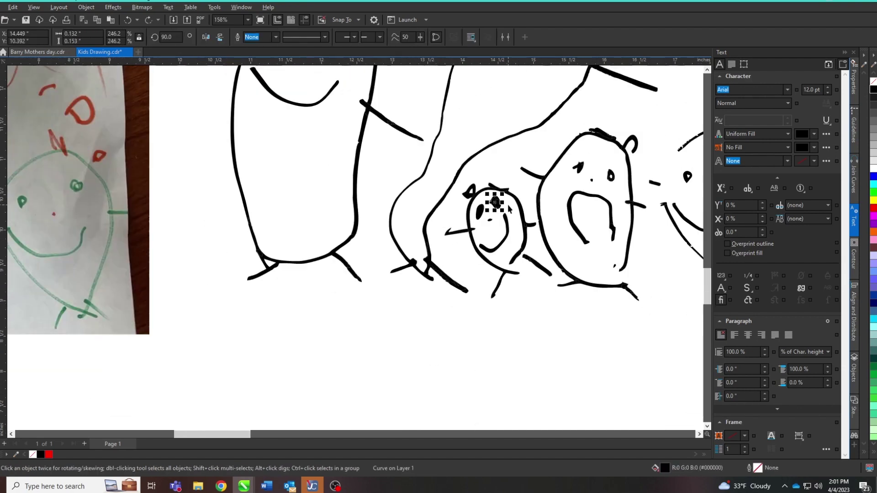
left_click(614, 178)
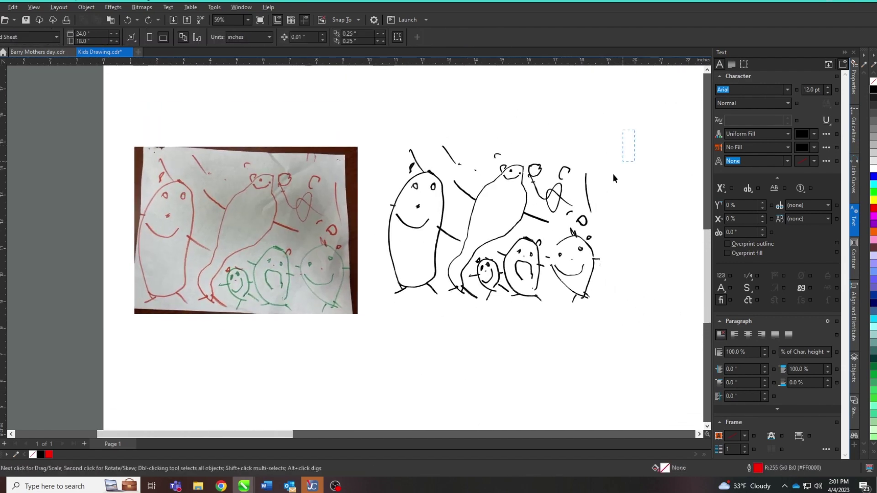
Step: Shrink the traced drawing and group its 121 objects into one
left_click_drag(383, 312, 376, 319)
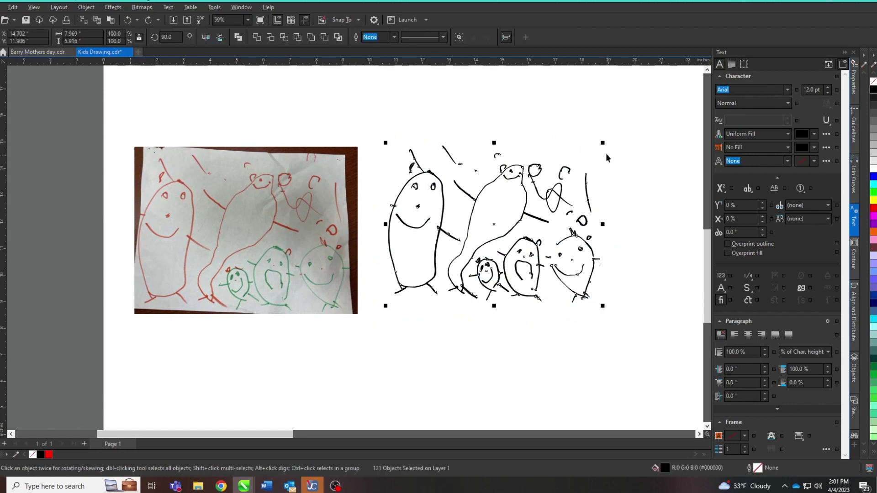
scroll(604, 145, "down", 3)
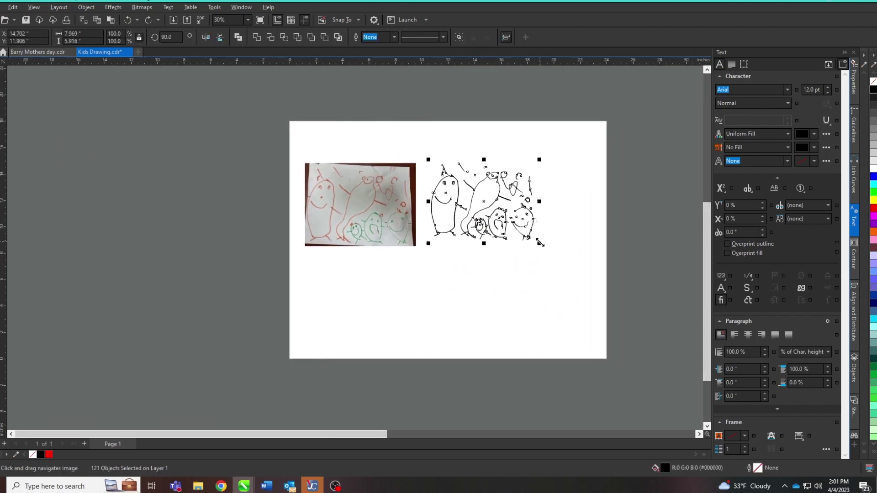
mouse_move(540, 243)
left_mouse_down()
mouse_move(646, 324)
mouse_move(554, 244)
mouse_move(536, 240)
left_mouse_up()
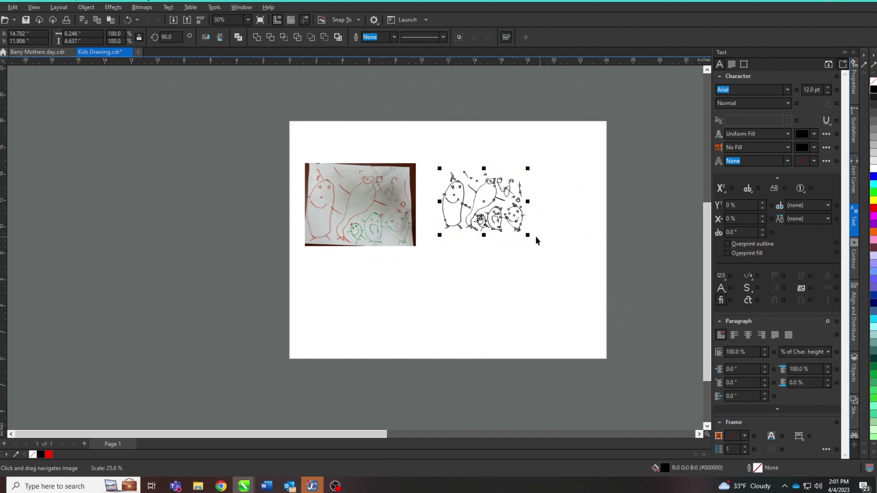
scroll(511, 231, "up", 3)
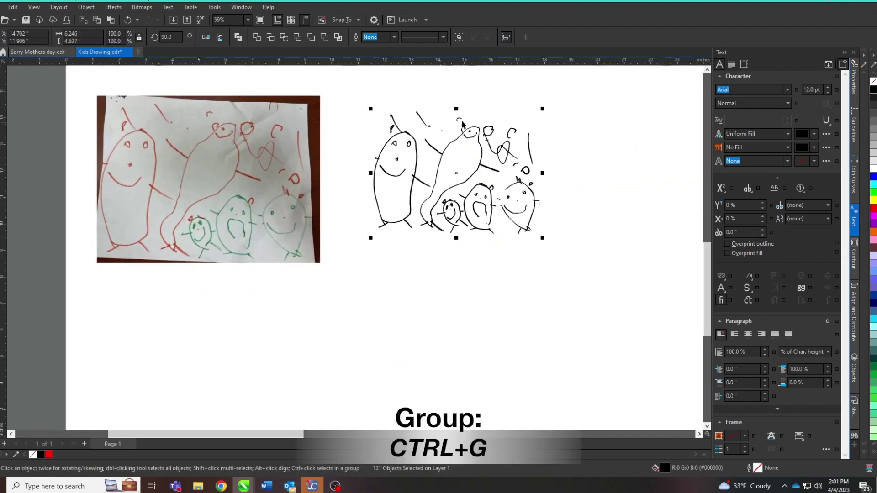
key("ctrl+g")
Step: Position the grouped drawing on the photo and drop a copy to the upper right
mouse_move(456, 173)
left_mouse_down()
mouse_move(424, 258)
mouse_move(363, 293)
left_mouse_up()
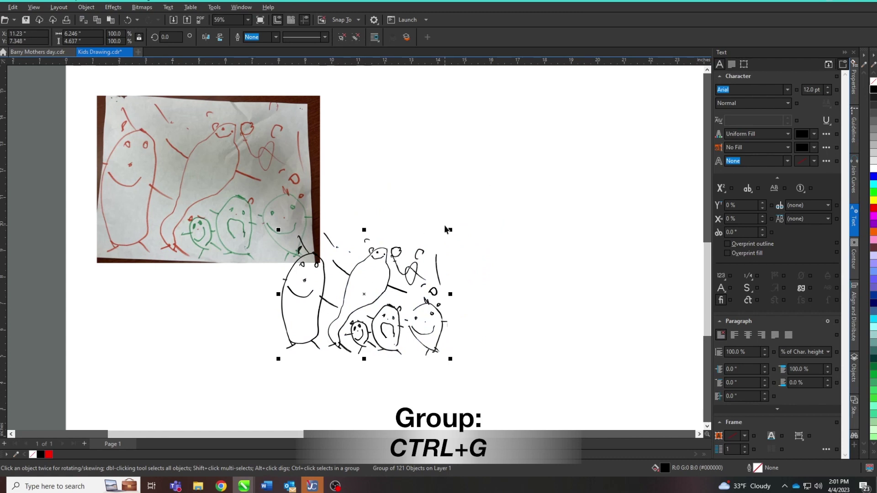
left_click_drag(447, 229, 448, 224)
mouse_move(403, 248)
left_mouse_down()
mouse_move(472, 173)
mouse_move(614, 106)
left_mouse_up()
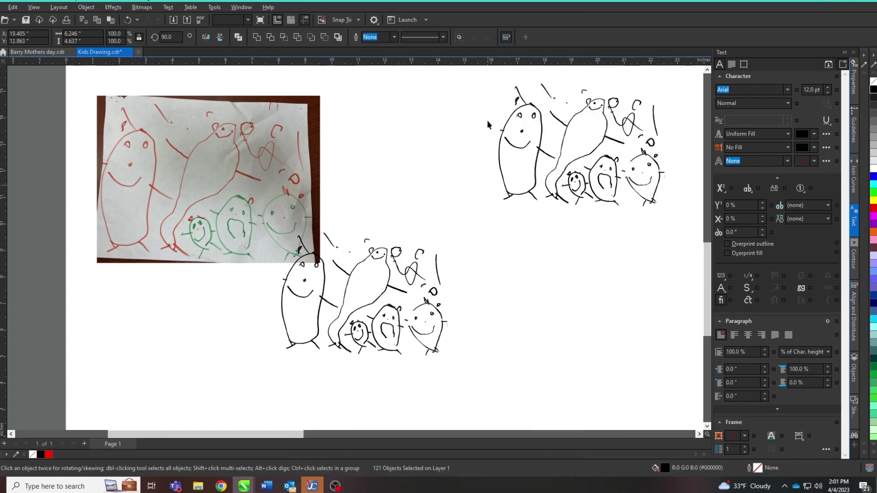
left_click(476, 97)
left_click_drag(558, 212, 560, 212)
left_click_drag(502, 131, 407, 135)
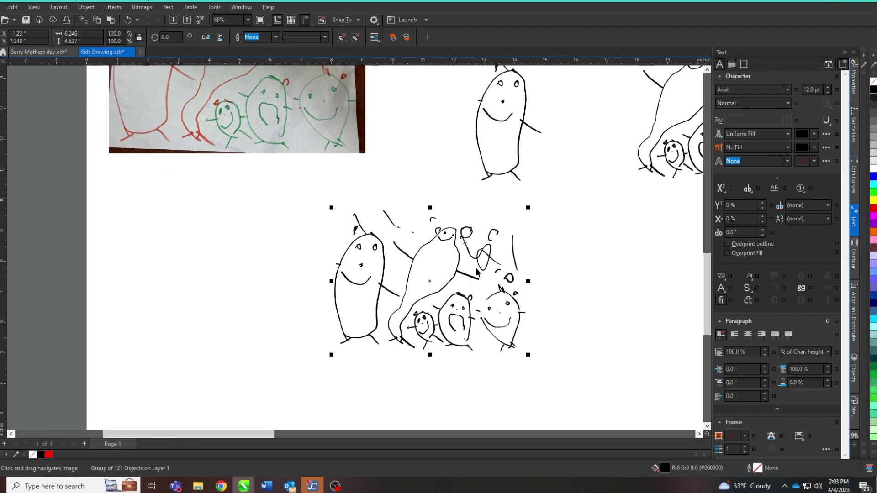
left_click(46, 51)
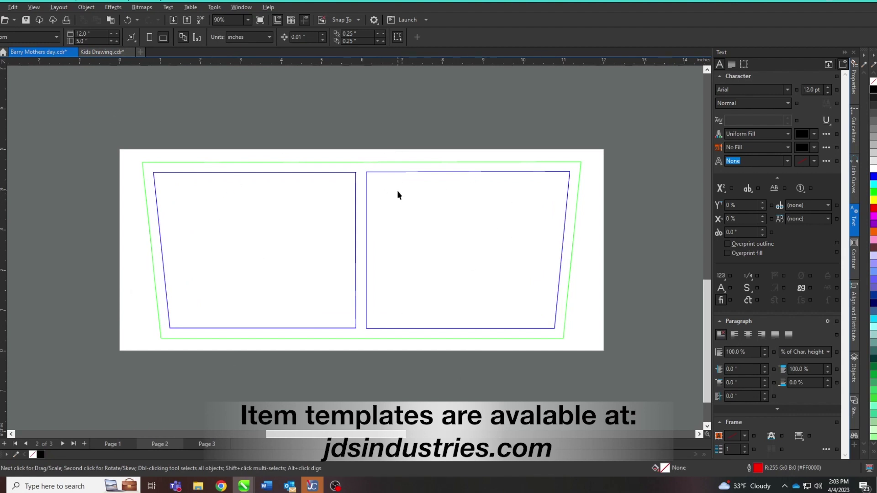
Step: Paste the grouped drawing into the template's right panel, scaled to about 62%
key("ctrl+v")
scroll(423, 260, "down", 1)
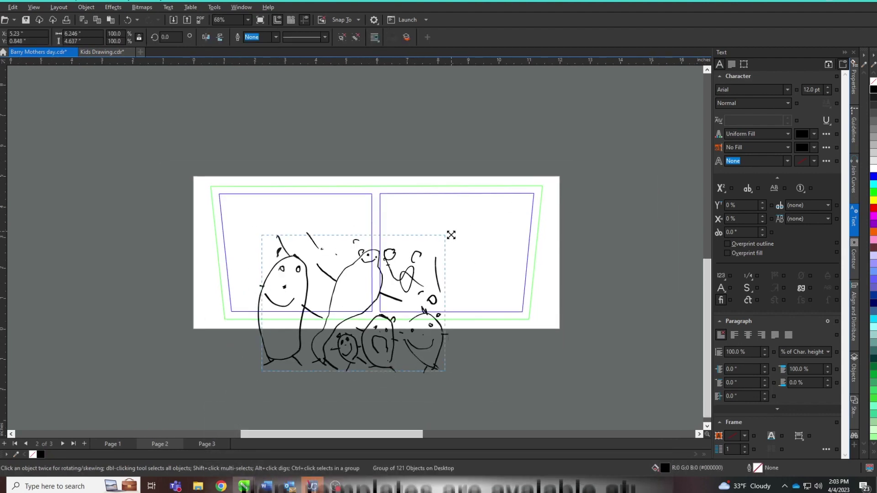
mouse_move(451, 235)
left_mouse_down()
mouse_move(420, 256)
mouse_move(453, 261)
left_mouse_up()
left_click(486, 194, "shift")
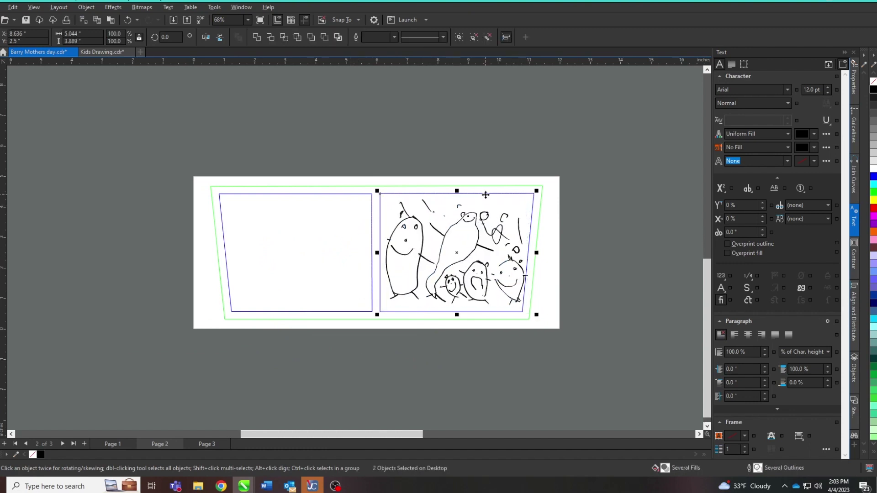
Step: Drag the 'MY FAVORITE PEOPLE CALL ME MOMMY' text from the desktop into the left panel
scroll(486, 185, "left", 4)
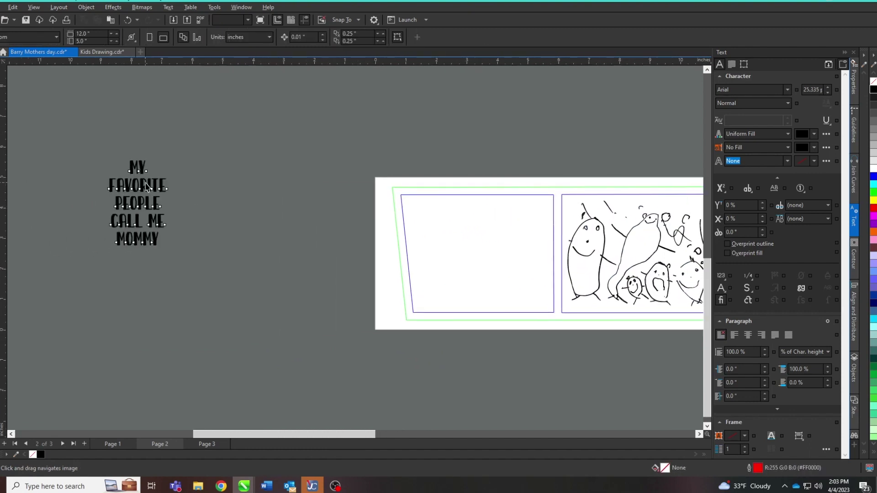
left_click(147, 187)
left_click_drag(147, 187, 449, 234)
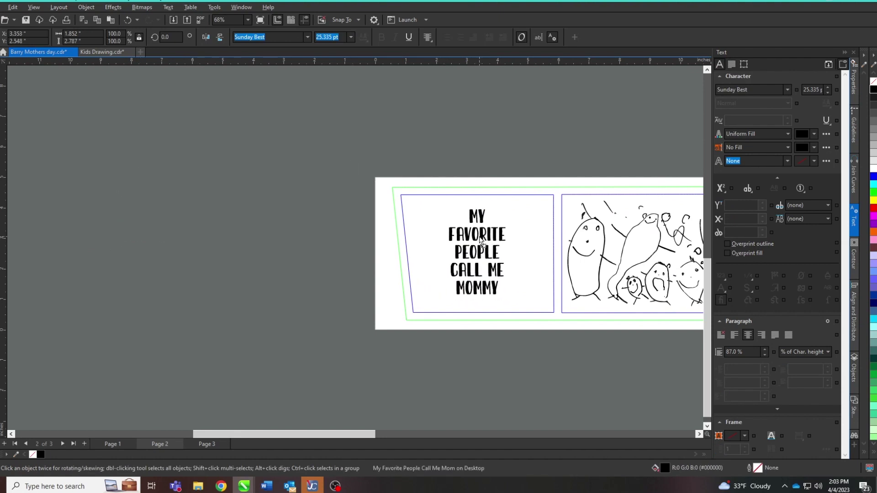